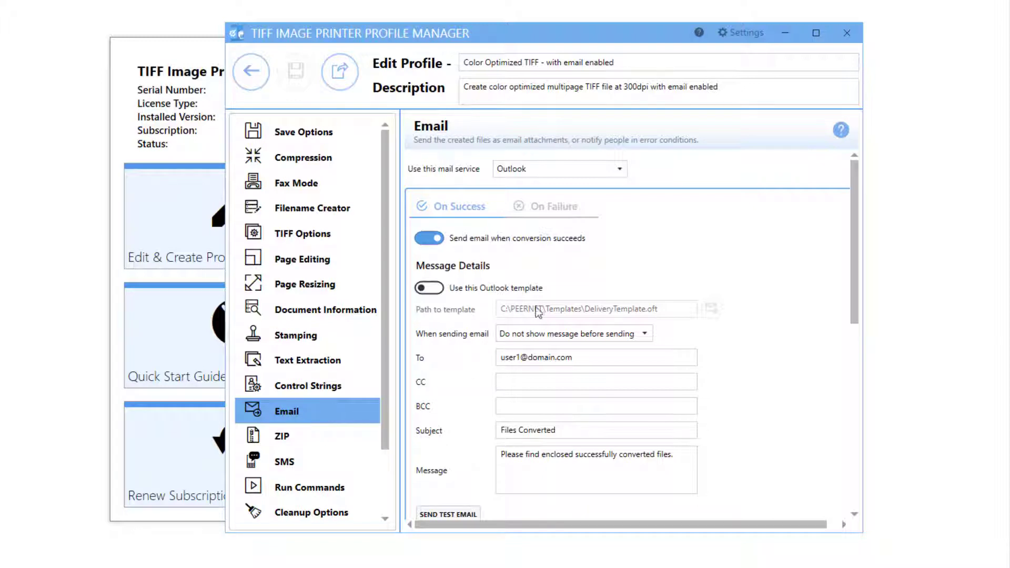
pyautogui.click(624, 173)
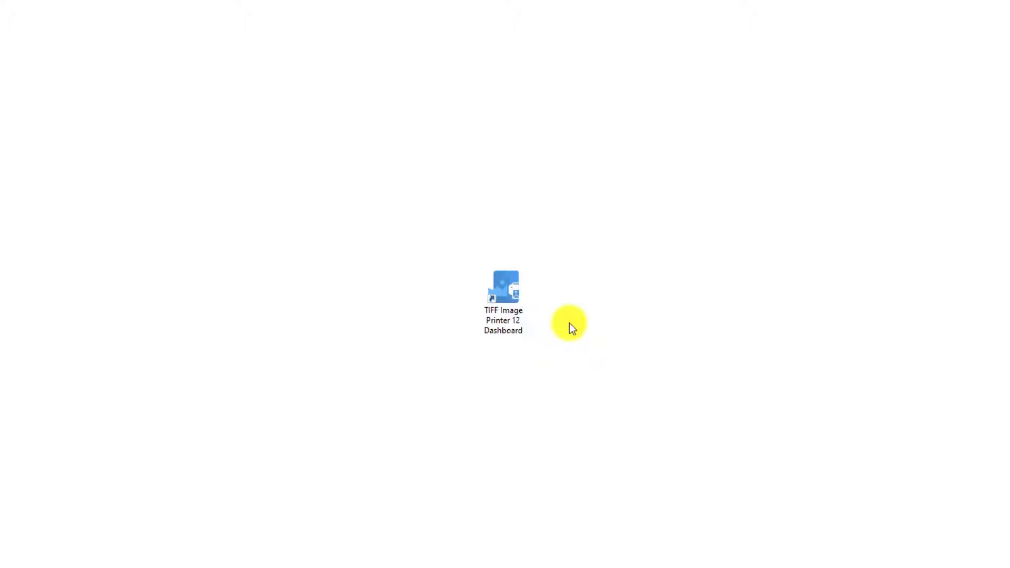
# - Launch the TIFF Image Printer 12 Dashboard and create a copy of the Color Optimized TIFF profile for editing
pyautogui.click(515, 314)
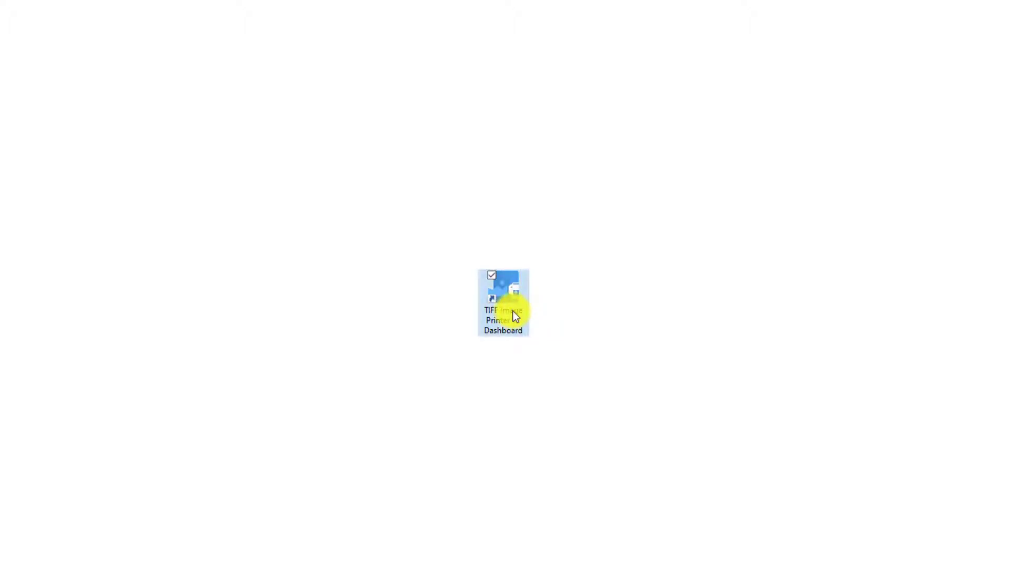
pyautogui.doubleClick(514, 311)
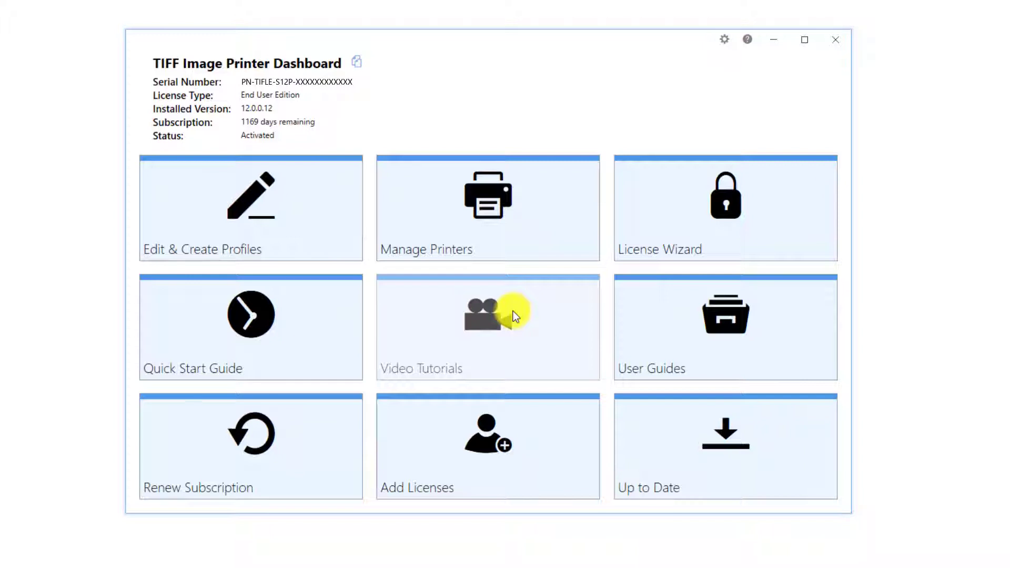
pyautogui.click(321, 202)
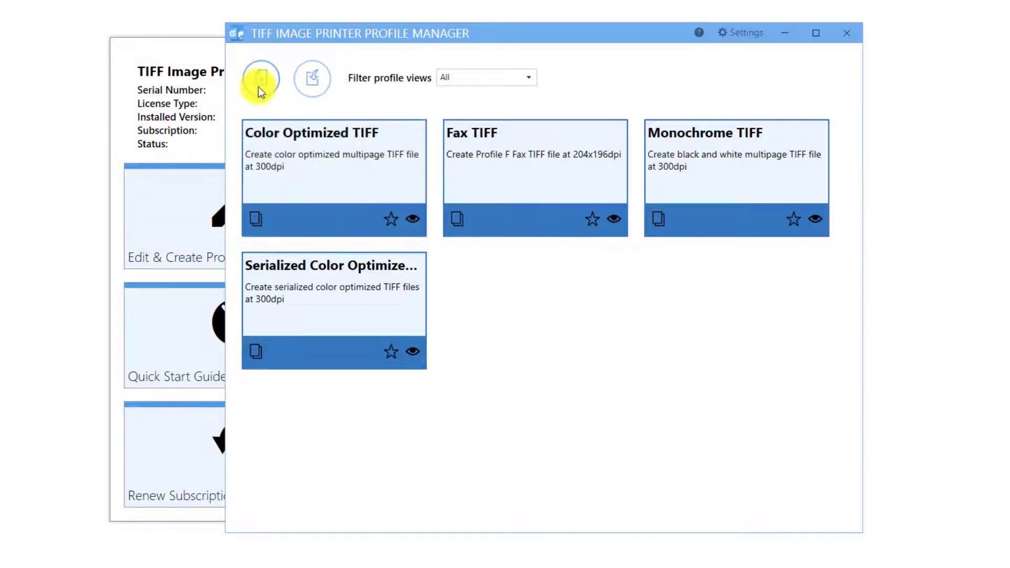
pyautogui.click(260, 220)
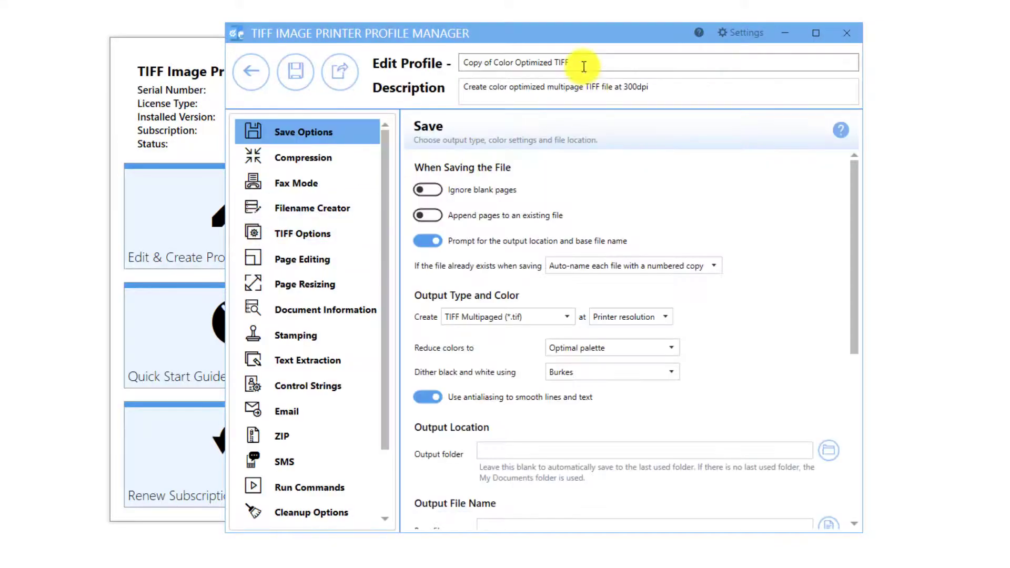
# - Rename the copied profile as "Color Optimized TIFF - with email enabled"
pyautogui.click(582, 62)
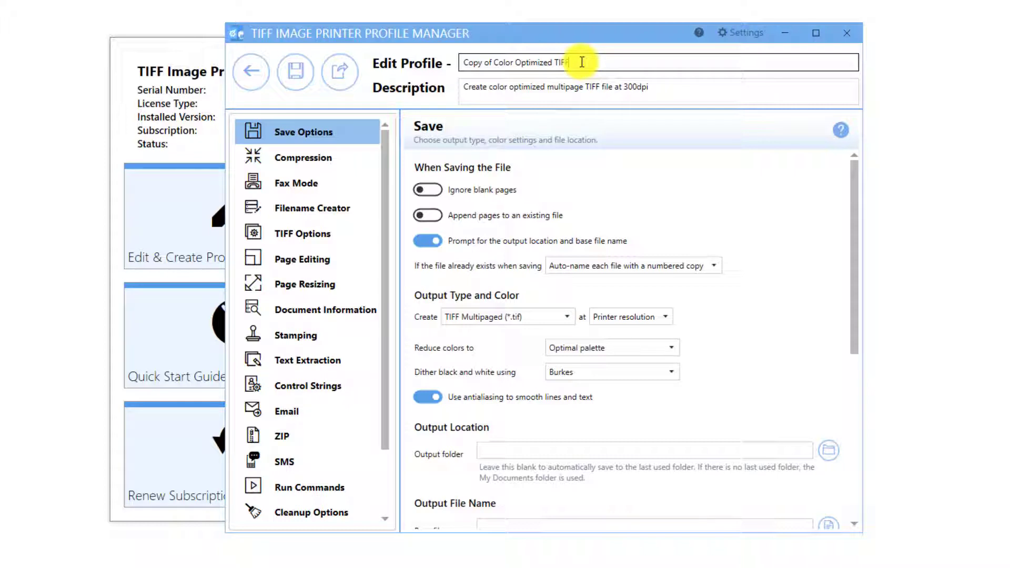
pyautogui.moveTo(494, 65); pyautogui.dragTo(467, 65)
pyautogui.press('Delete')
pyautogui.click(625, 66)
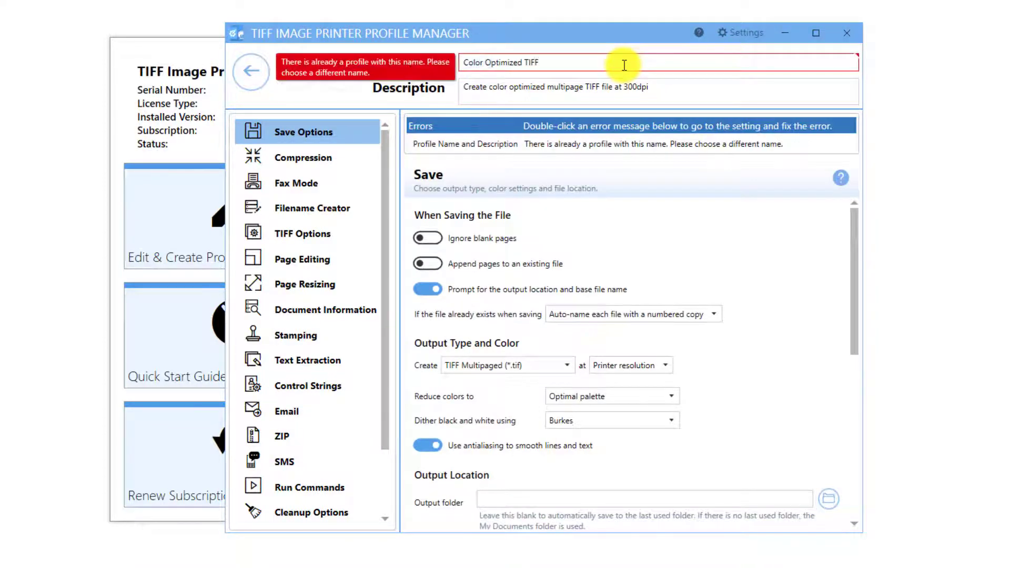
pyautogui.write('- w')
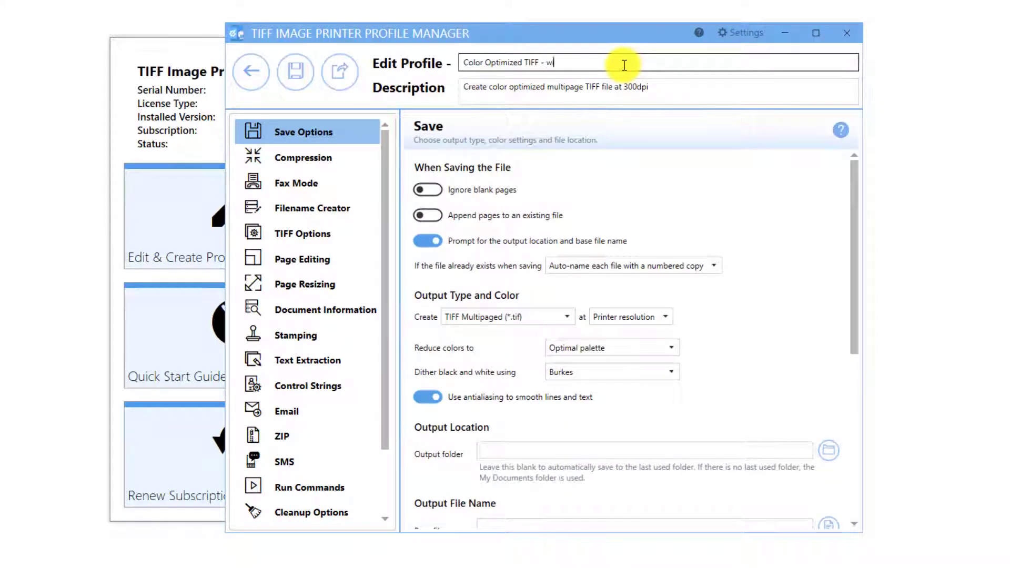
pyautogui.write('ith email enabled')
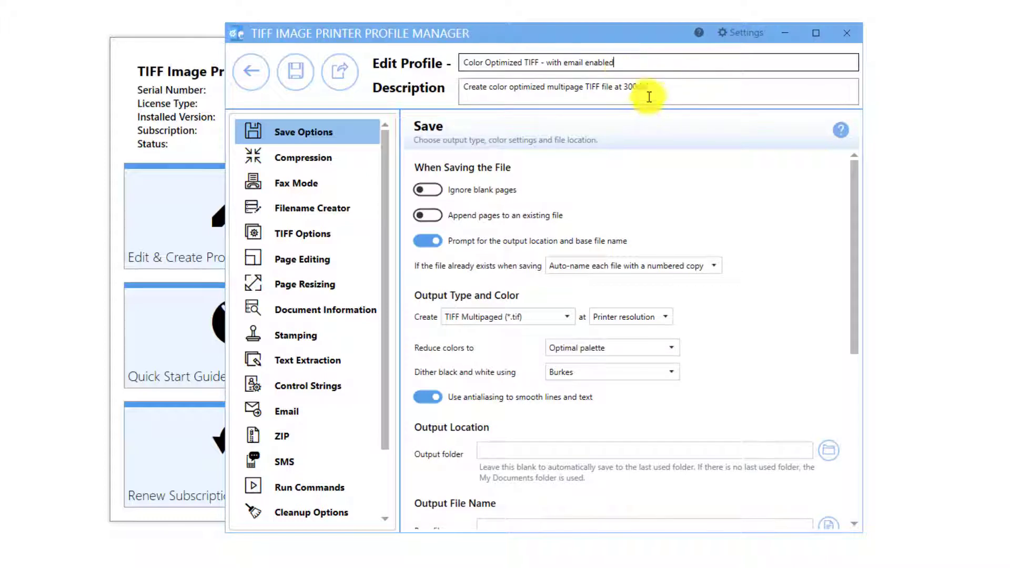
# - Append "with email enabled" to the end of the profile's description
pyautogui.click(653, 86)
pyautogui.write('with ema')
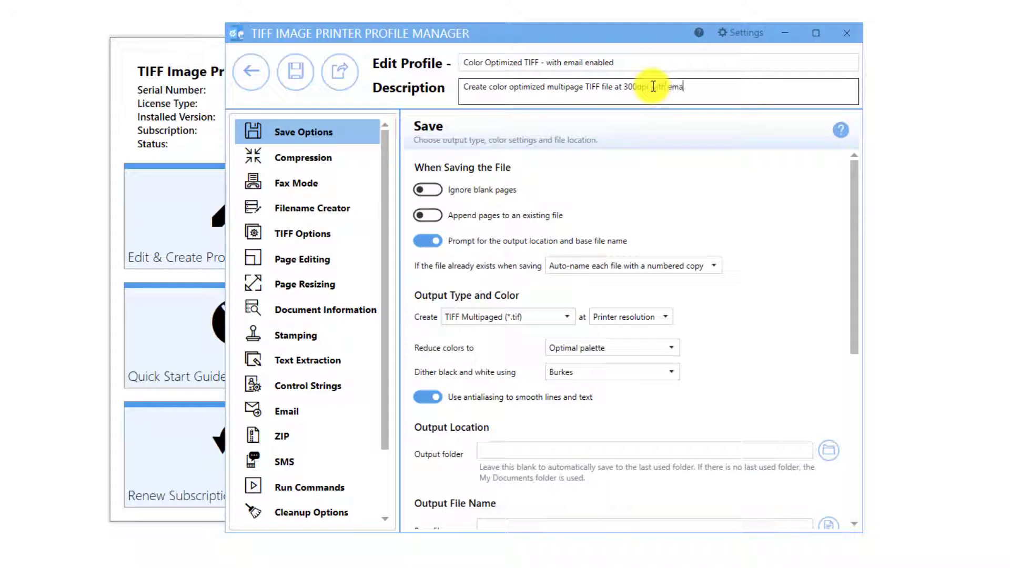
pyautogui.write('il enabled')
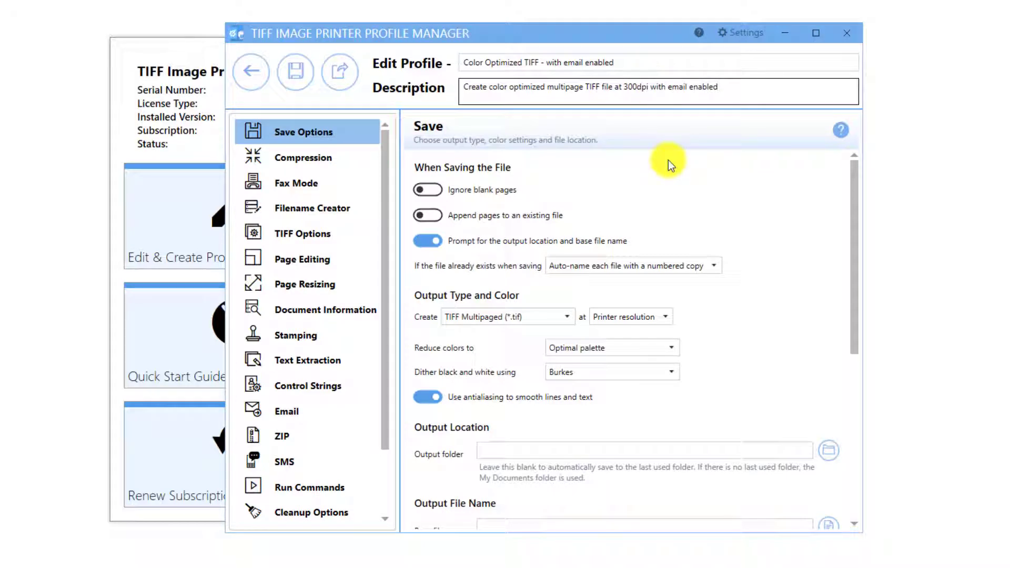
# - Set the profile's mail service to Outlook and enable sending email when conversion succeeds
pyautogui.click(314, 411)
pyautogui.scroll(-1, 333, 390)
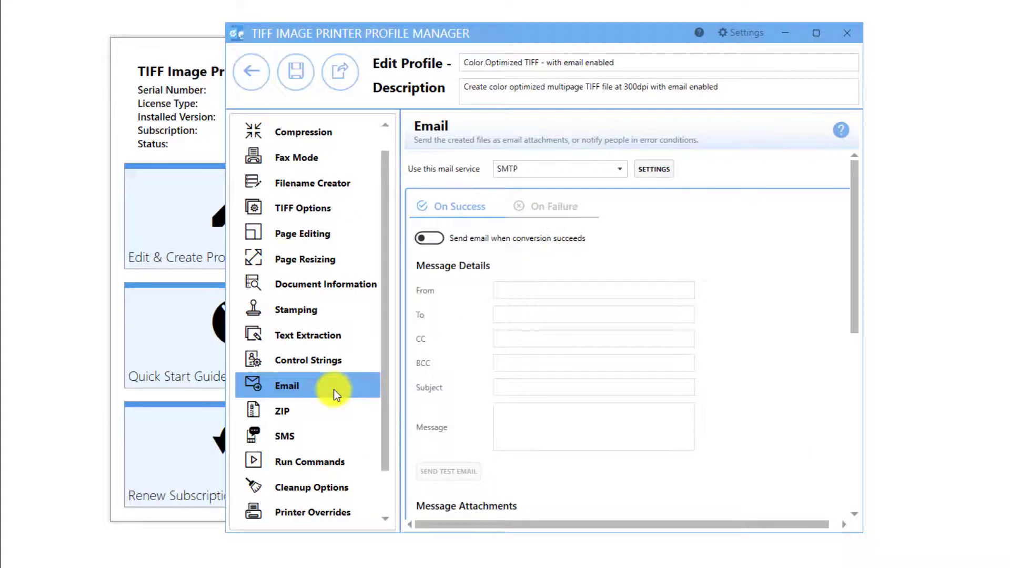
pyautogui.click(621, 171)
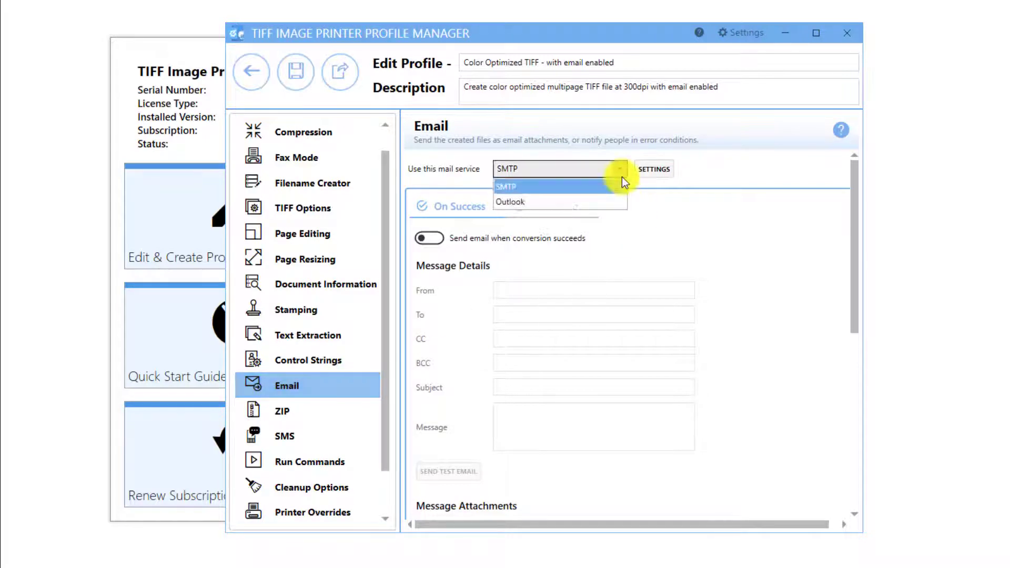
pyautogui.click(593, 201)
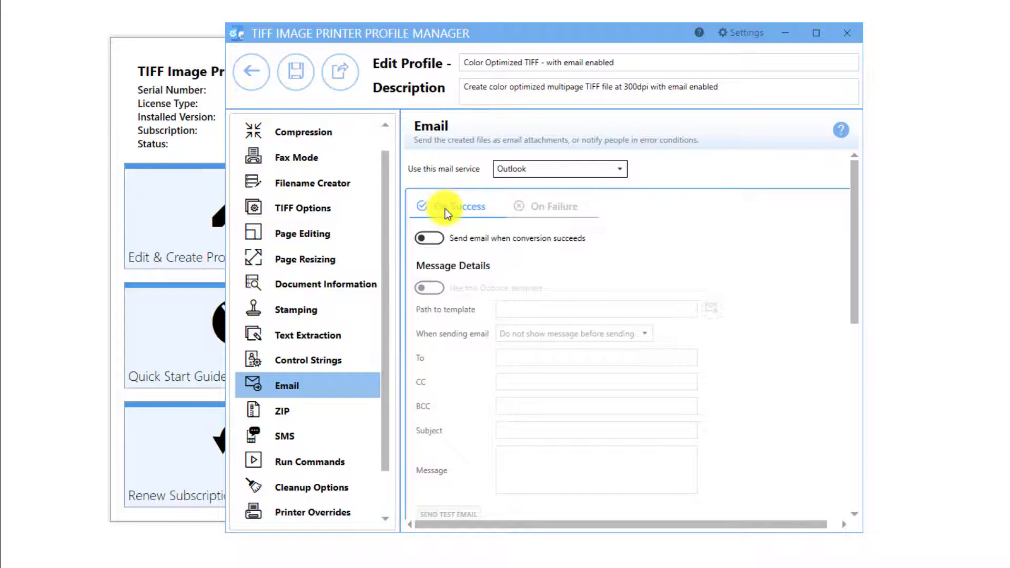
pyautogui.click(429, 238)
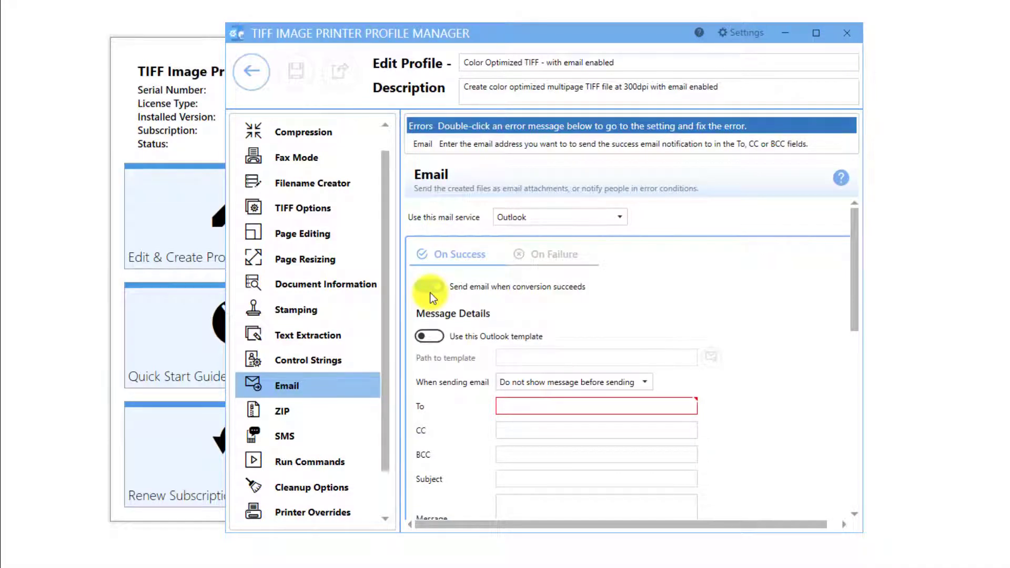
# - Try using the Outlook template C:\PEERNET\Templates\DeliveryTemplate.oft for the success email, look at the sending options, and turn the template off again
pyautogui.click(438, 341)
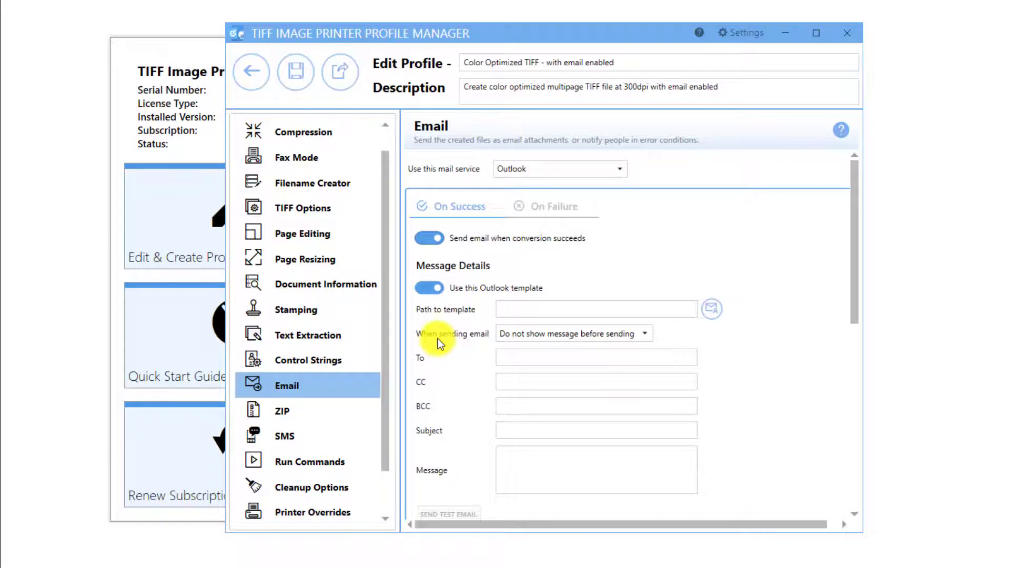
pyautogui.click(712, 309)
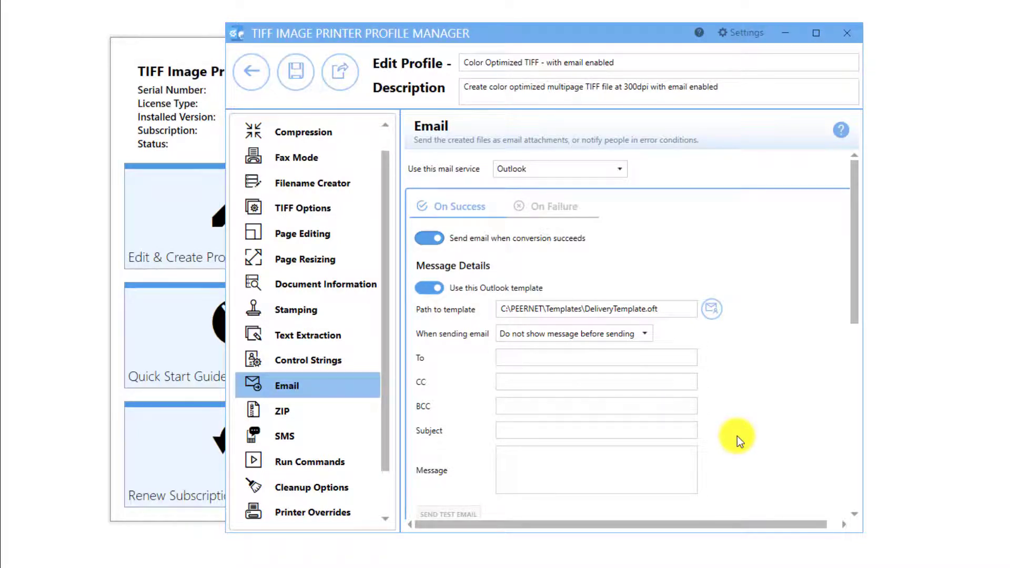
pyautogui.click(650, 339)
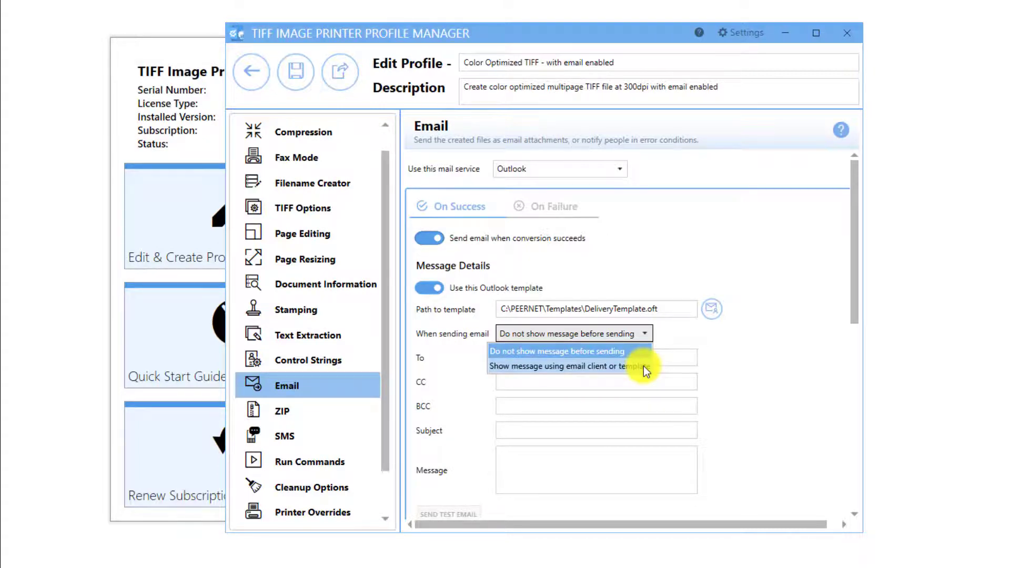
pyautogui.click(769, 334)
pyautogui.click(427, 288)
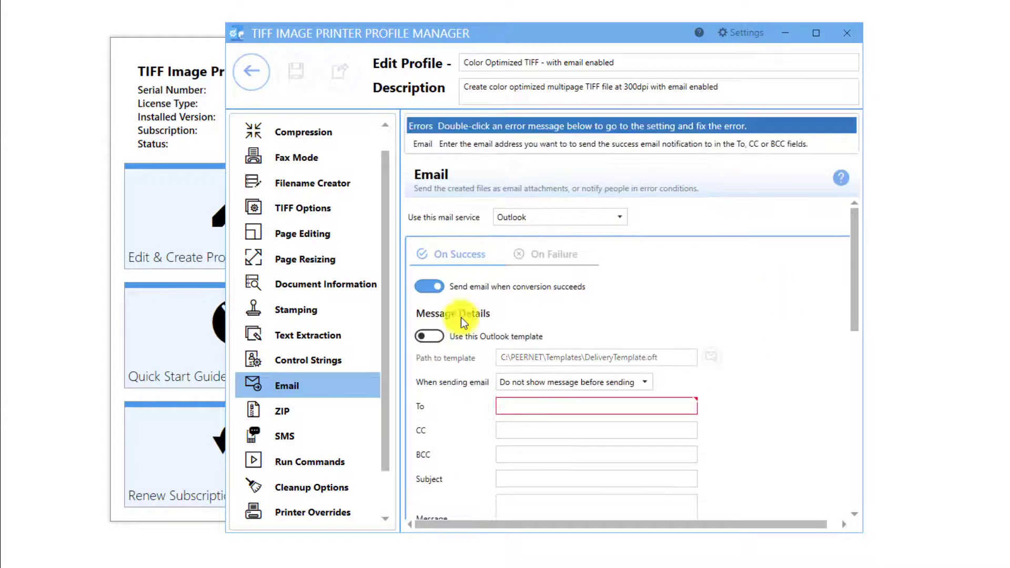
# - Enter the recipient's email address for the success email and set the subject to "Files Converted"
pyautogui.click(513, 406)
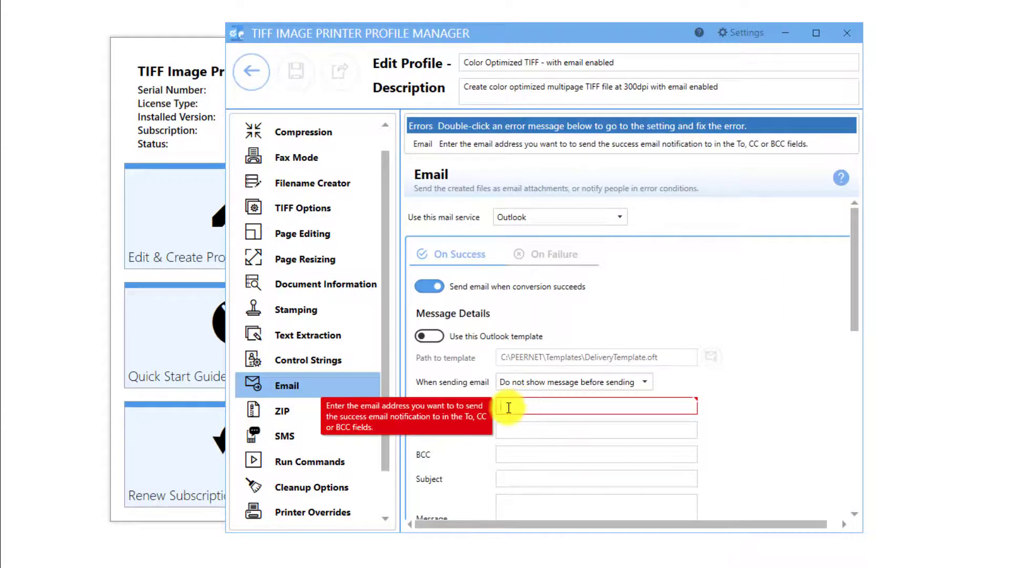
pyautogui.write('user1@domain.com')
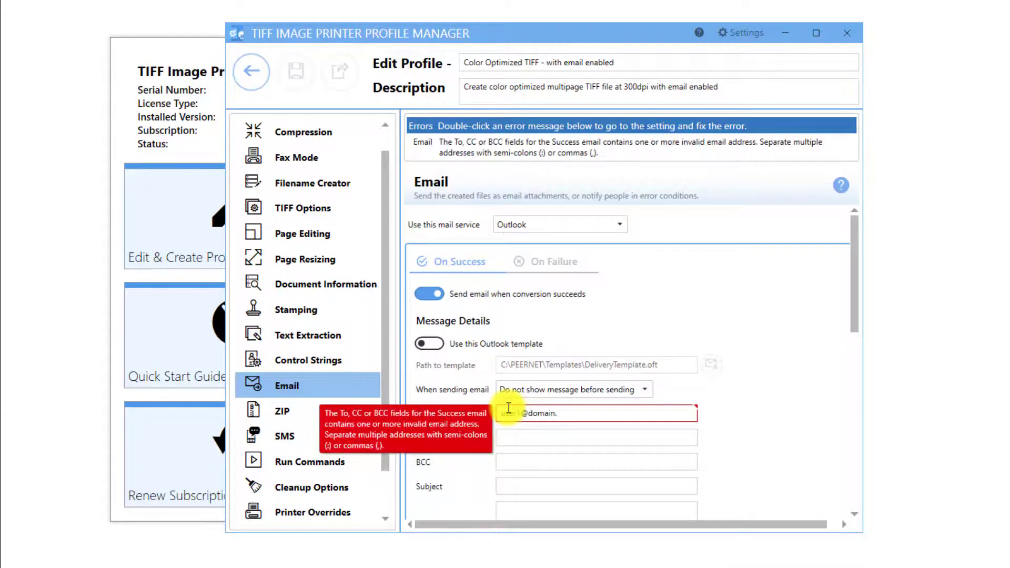
pyautogui.press('Tab')
pyautogui.press('Tab')
pyautogui.press('Tab')
pyautogui.write('Files Converted')
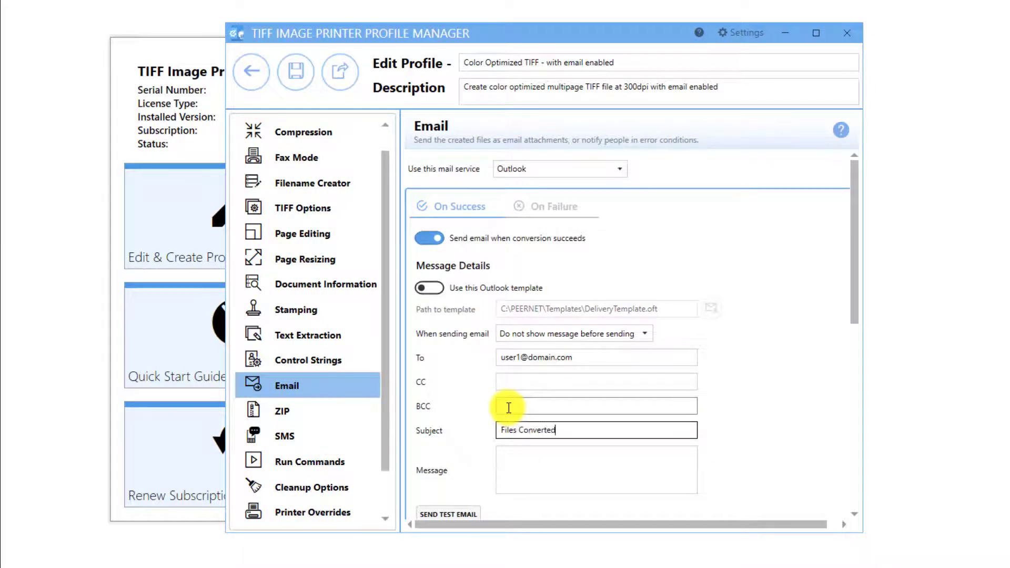
# - Set the success email's message to "Please find enclosed successfully converted files."
pyautogui.click(519, 451)
pyautogui.write('Please')
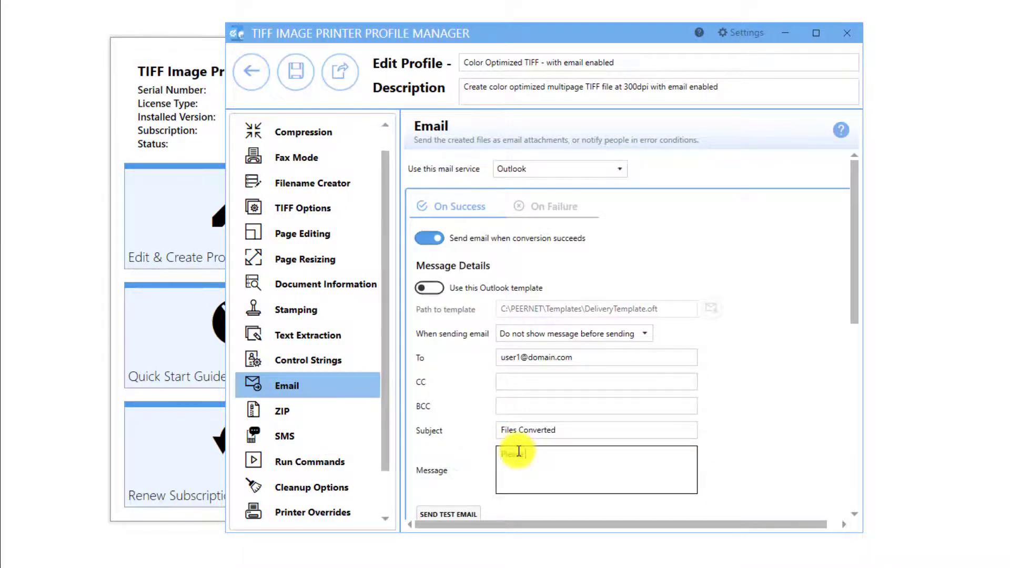
pyautogui.write(' find enclosed successfully converted files.')
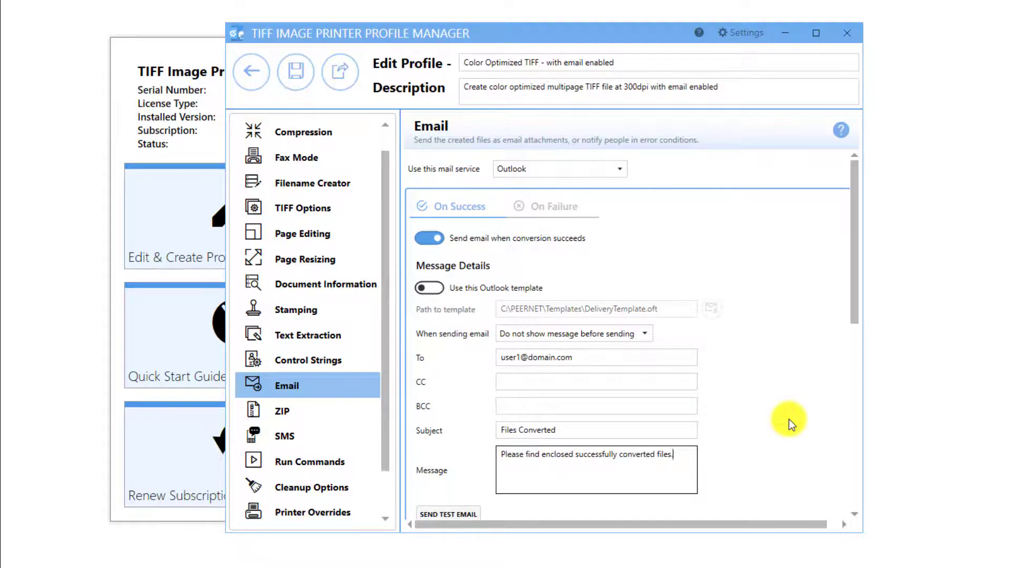
# - Try zipping the files before attaching them to the email, look through the ZIP types, and turn zipping off again
pyautogui.scroll(-6, 790, 423)
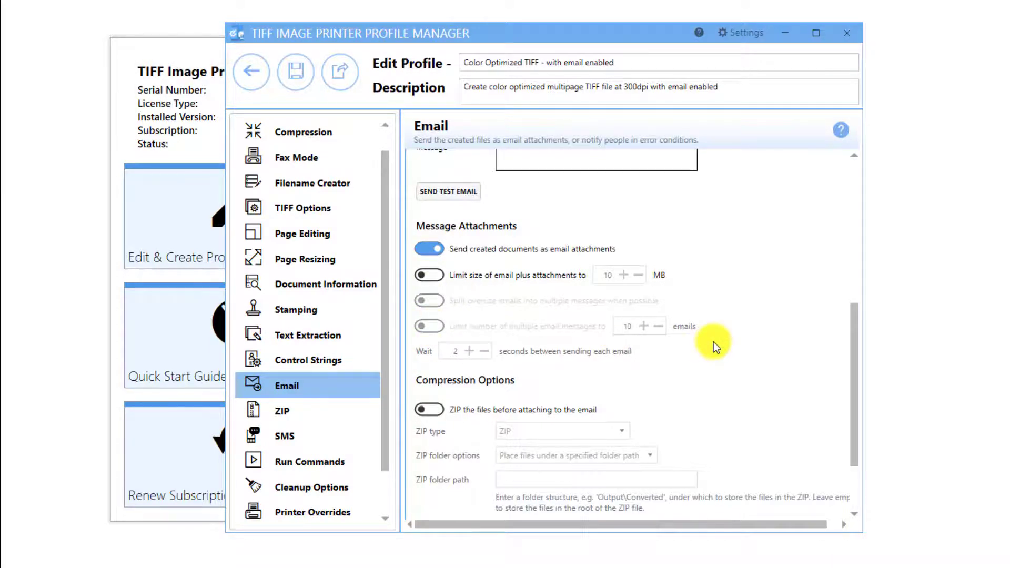
pyautogui.scroll(-3, 714, 342)
pyautogui.click(435, 317)
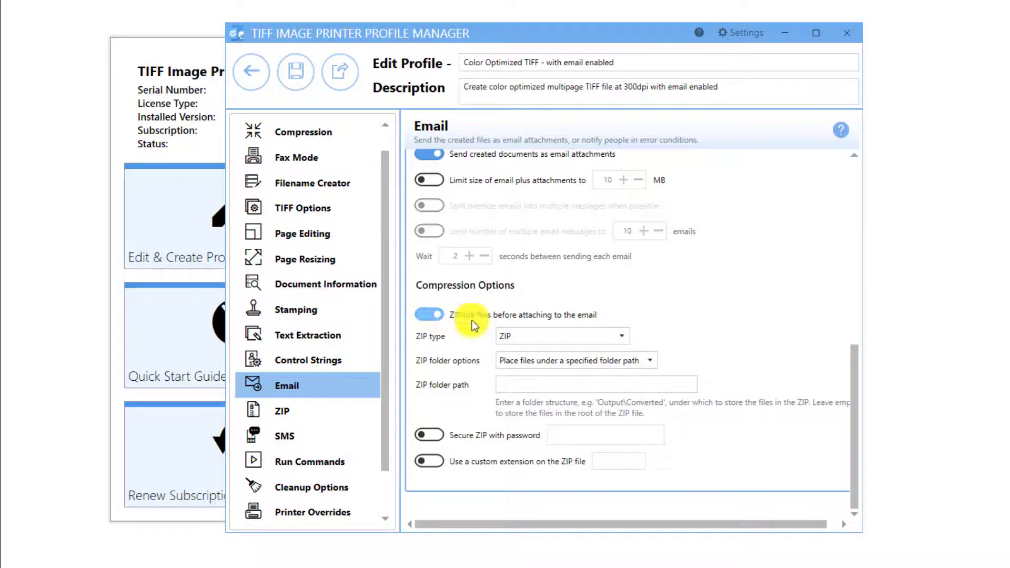
pyautogui.click(532, 334)
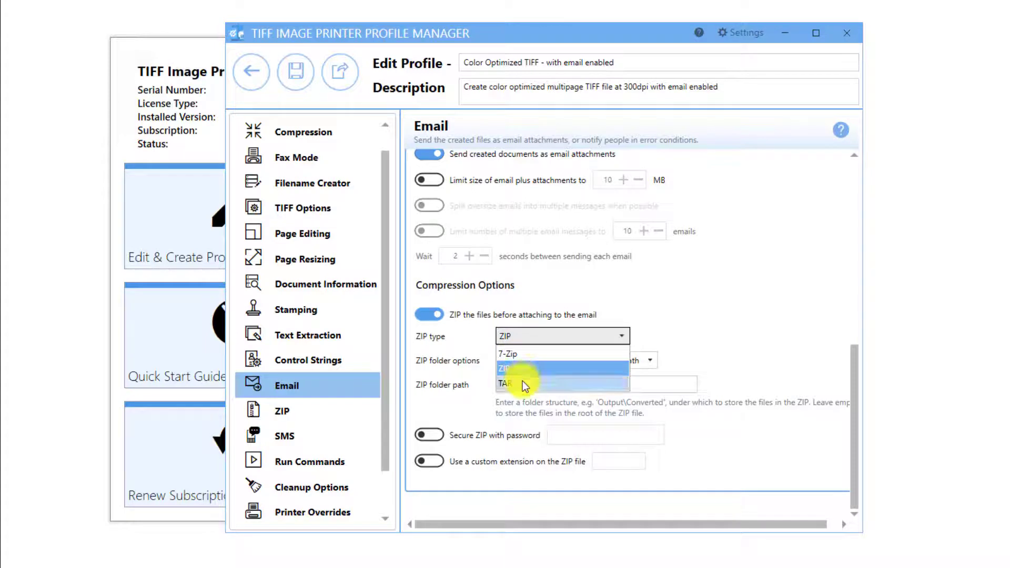
pyautogui.click(686, 316)
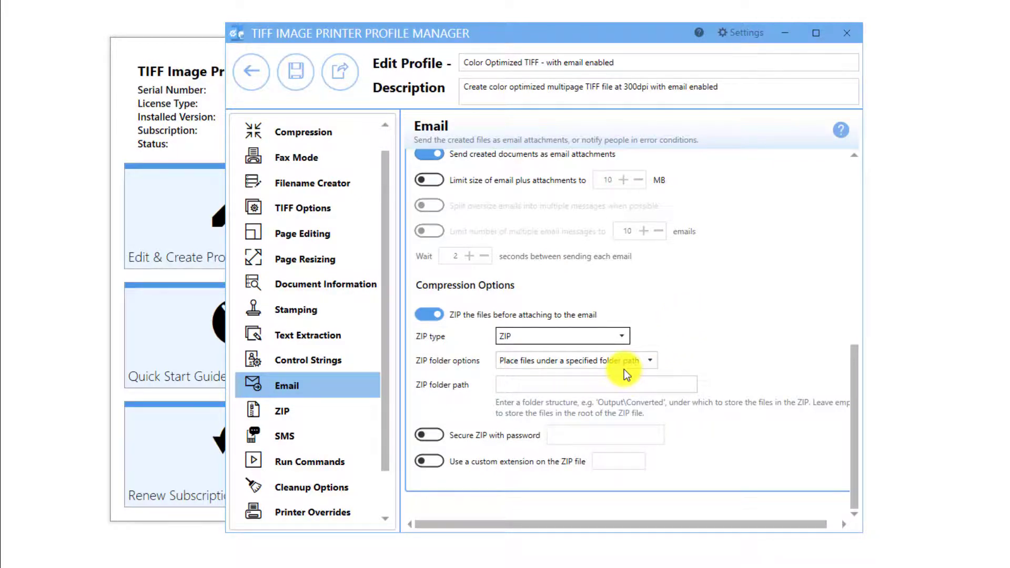
pyautogui.click(432, 461)
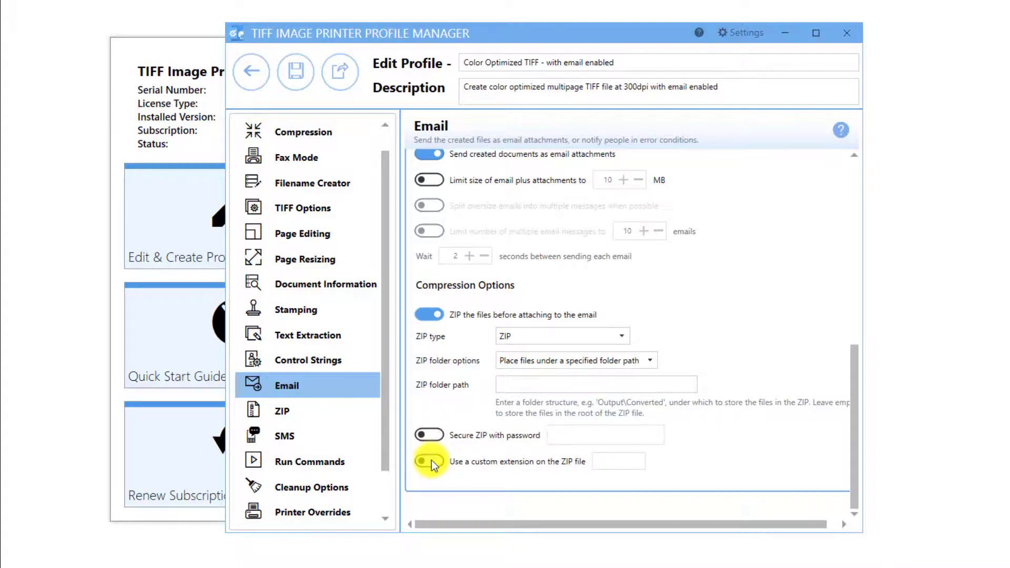
pyautogui.click(428, 315)
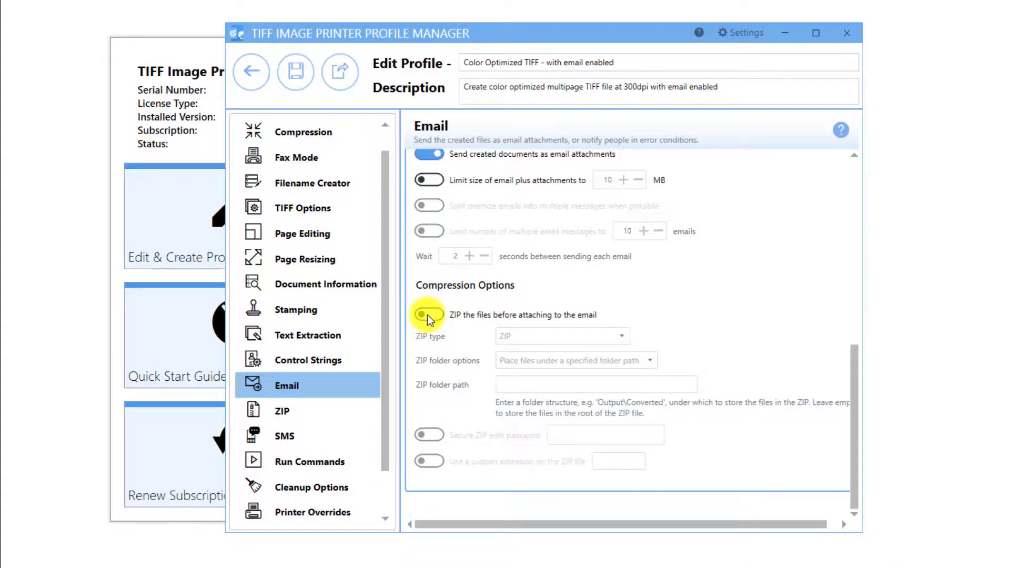
# - View the email settings for failed conversions
pyautogui.scroll(10, 703, 291)
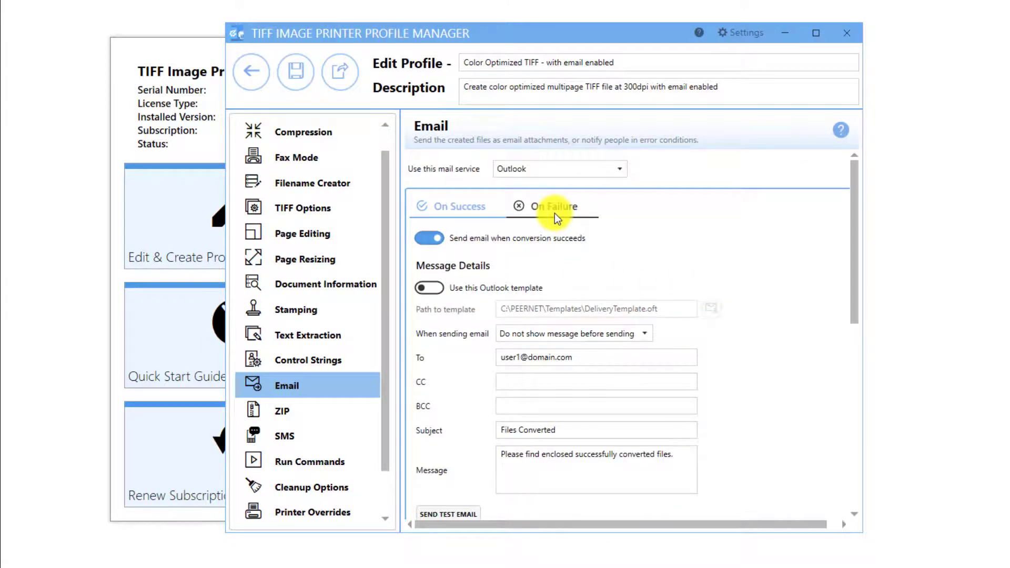
pyautogui.click(556, 213)
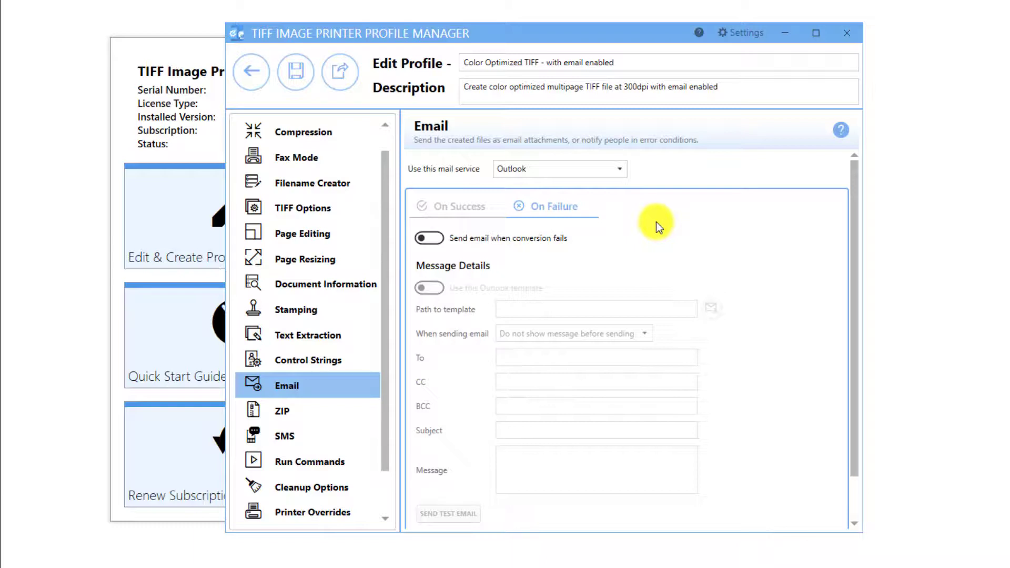
# - Set the profile's cleanup options to delete generated output files on success
pyautogui.click(362, 486)
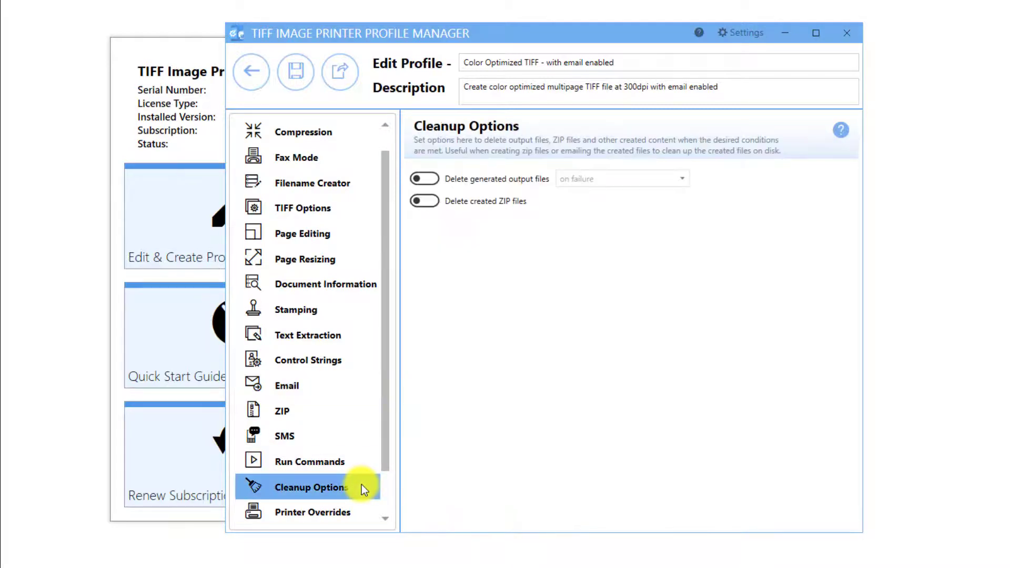
pyautogui.click(427, 184)
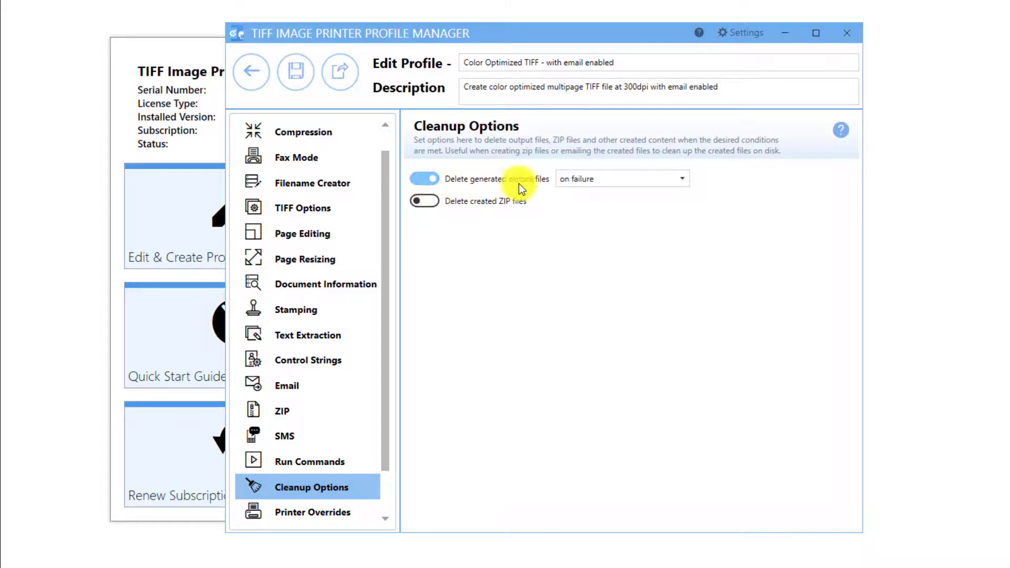
pyautogui.click(577, 182)
pyautogui.click(578, 198)
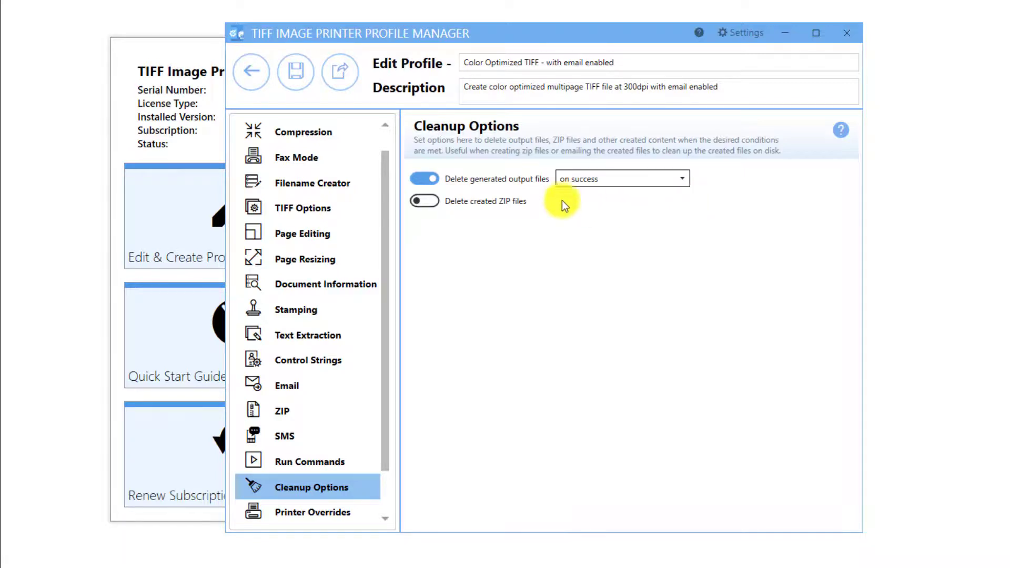
# - Save the "Color Optimized TIFF - with email enabled" profile and close the profile manager
pyautogui.click(299, 81)
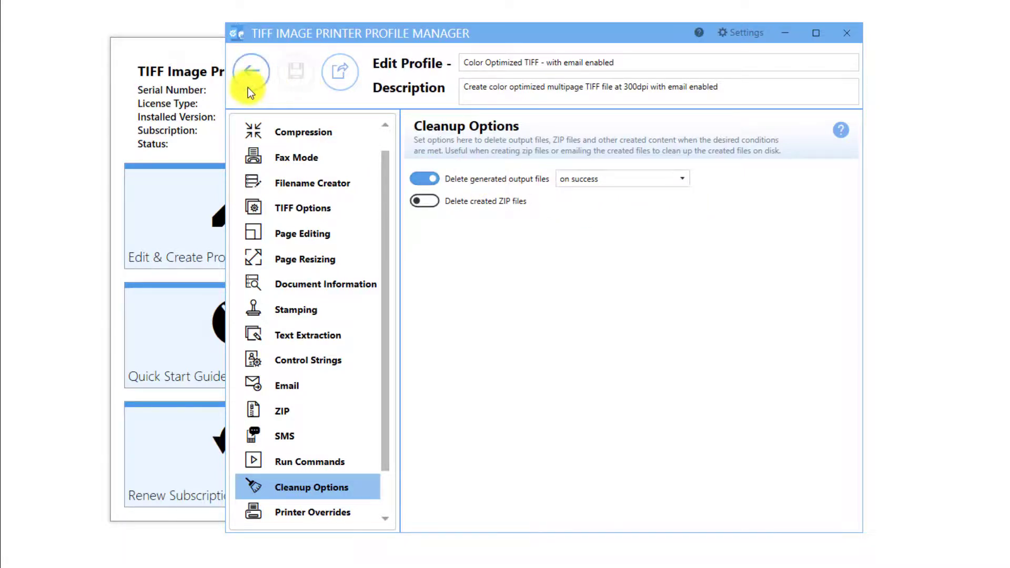
pyautogui.click(250, 84)
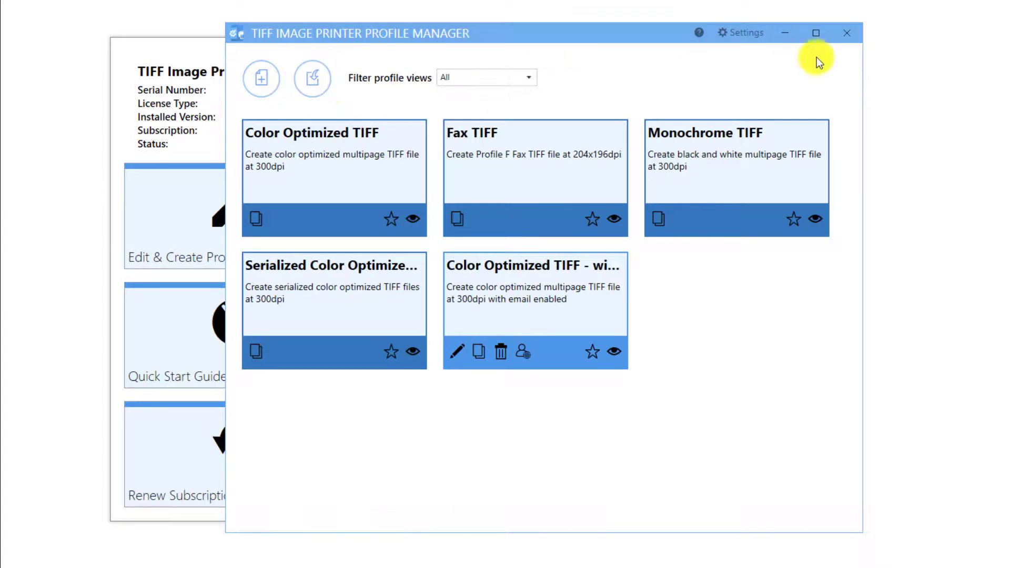
pyautogui.click(838, 40)
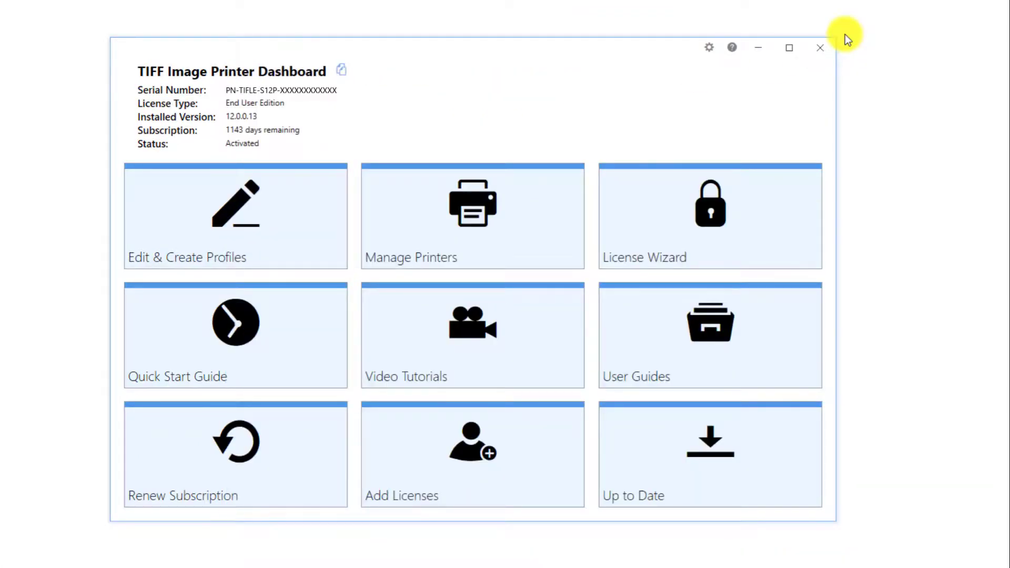
# - Assign the "Color Optimized TIFF - with email enabled" profile to TIFF Image Printer 12 and return to the dashboard's home view
pyautogui.click(531, 240)
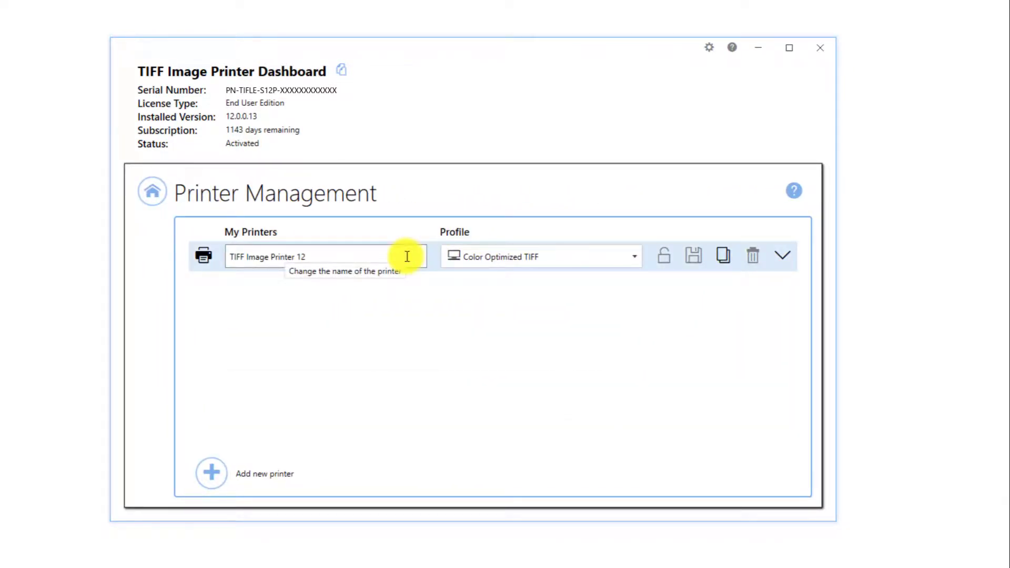
pyautogui.click(640, 255)
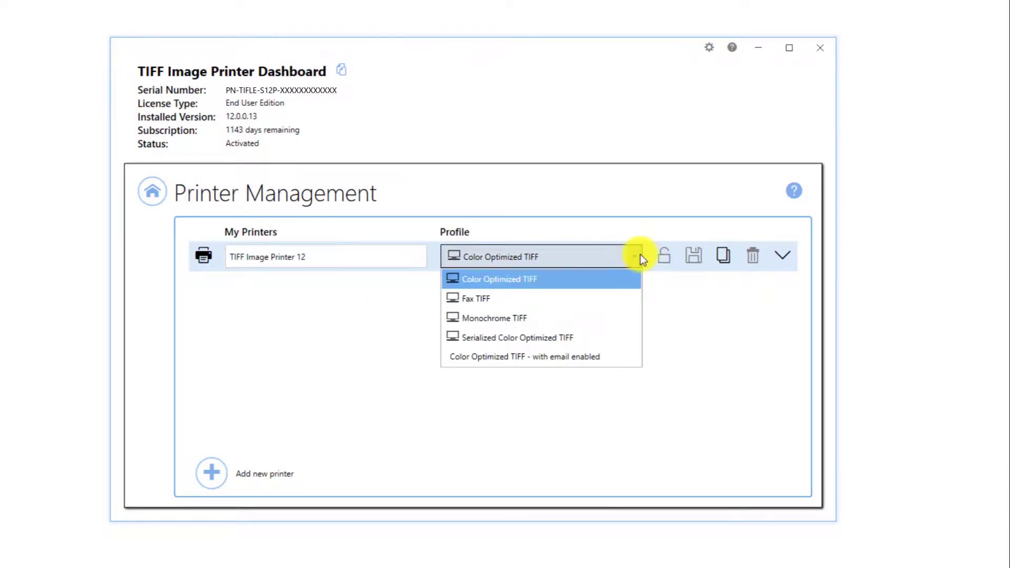
pyautogui.click(620, 354)
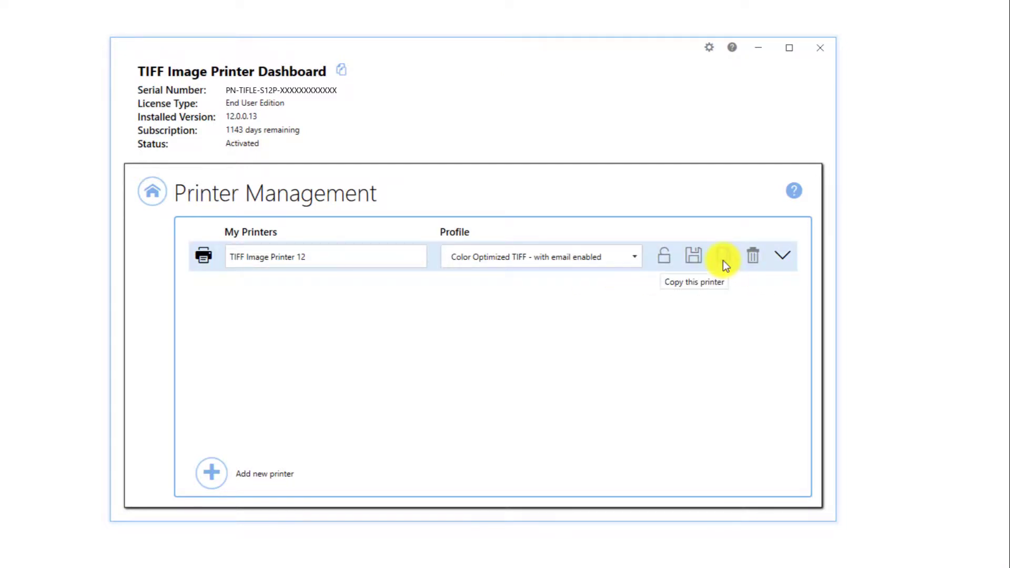
pyautogui.click(158, 201)
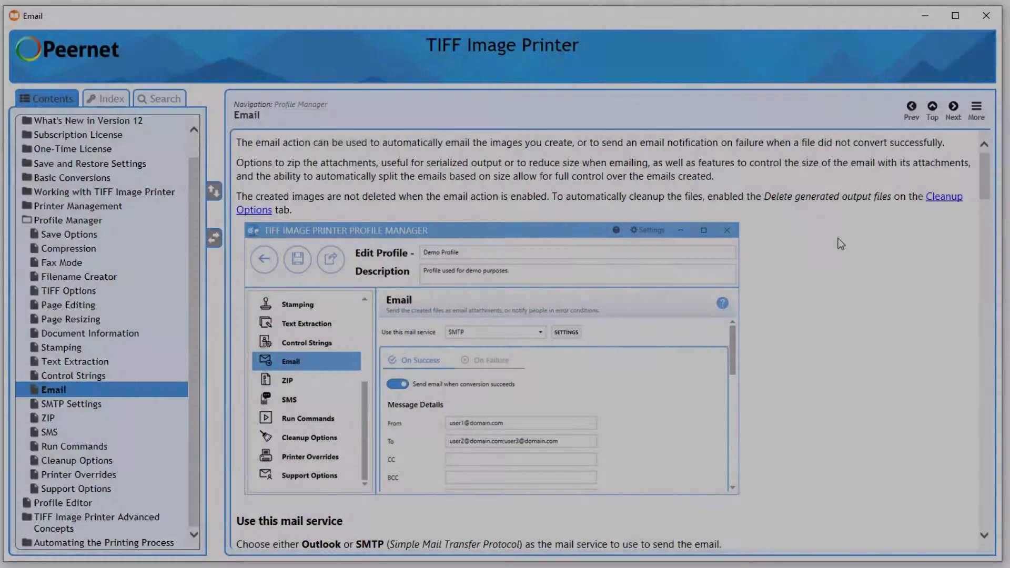
# - Read the Email topic in the TIFF Image Printer user guide, covering the mail service and the success and failure options
pyautogui.scroll(-10, 841, 244)
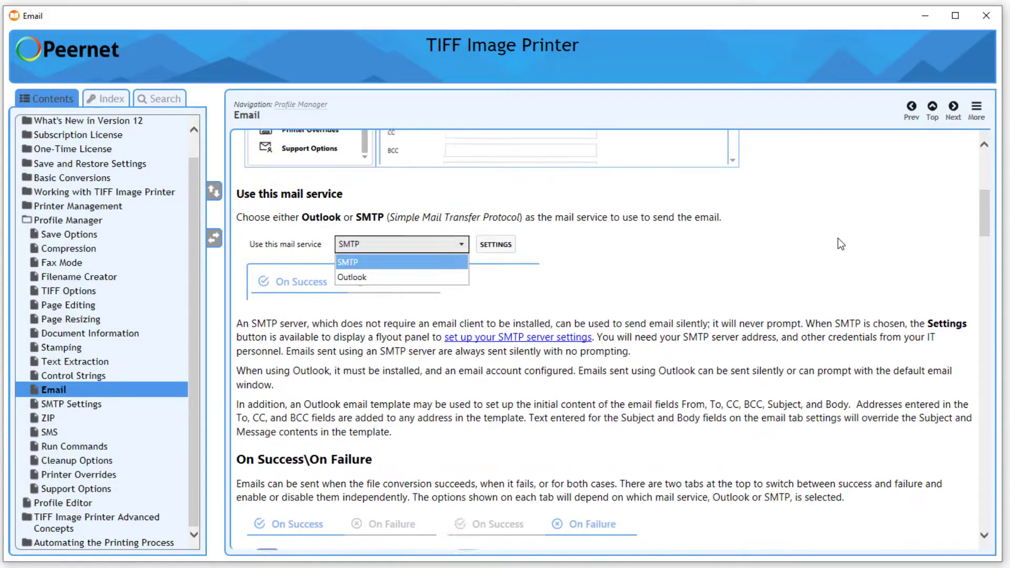